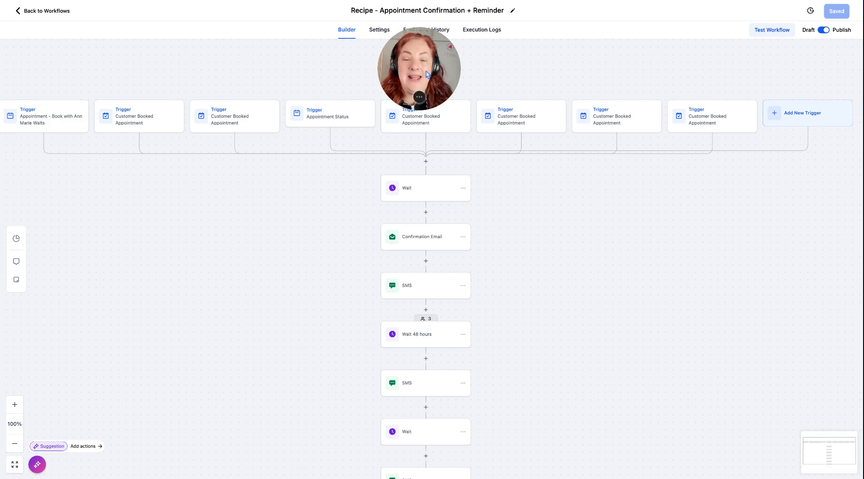
Inspect the trigger type and filters of the first appointment trigger, and close it without saving.
{"action": "left_click_drag", "start_coordinate": [425, 71], "coordinate": [371, 47]}
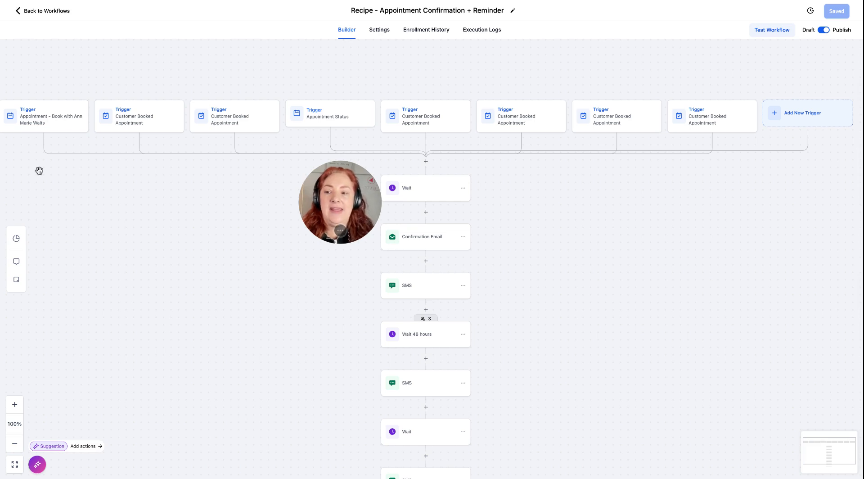
{"action": "left_click", "coordinate": [52, 120]}
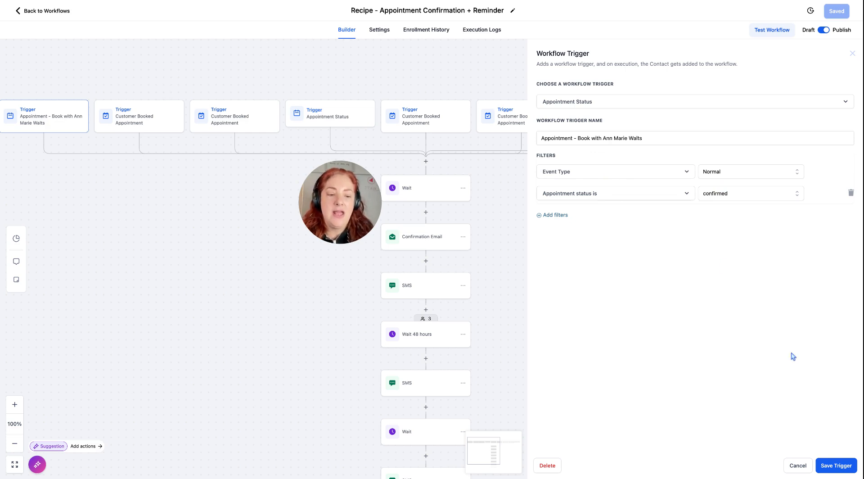
{"action": "left_click", "coordinate": [798, 466]}
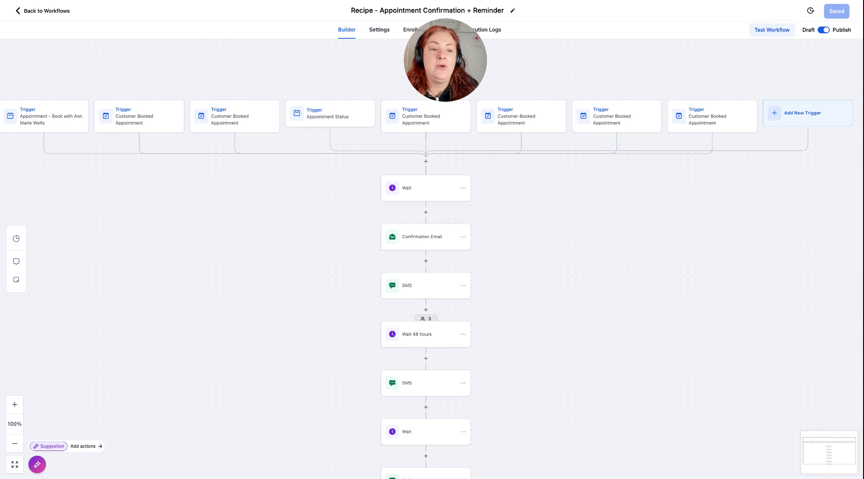
Browse the trigger types offered for a new workflow trigger, and look over the action sequence down to its end.
{"action": "left_click", "coordinate": [802, 113]}
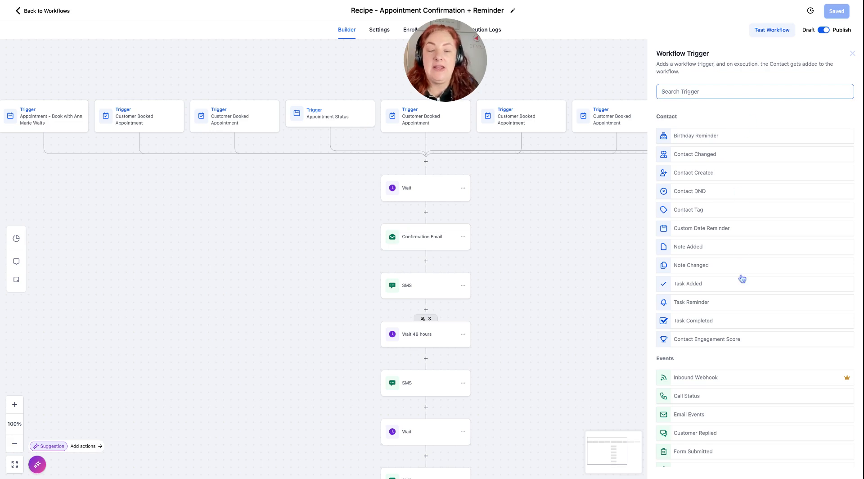
{"action": "scroll", "coordinate": [755, 270], "scroll_direction": "down", "scroll_amount": 2}
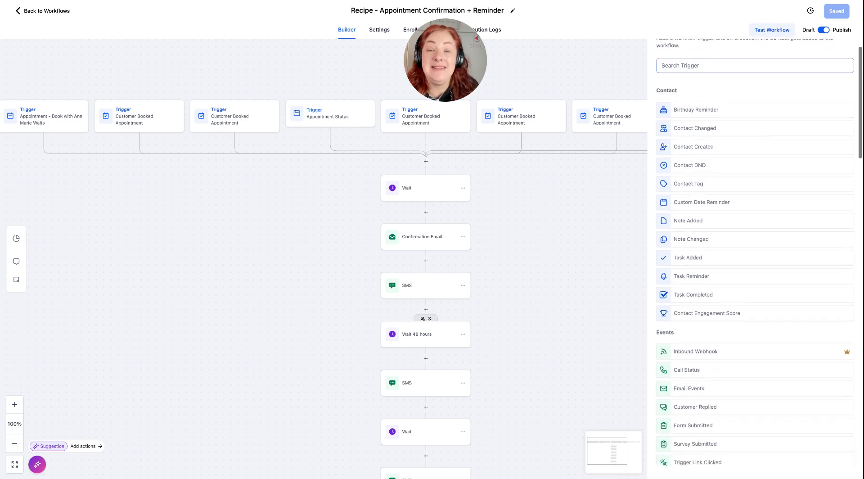
{"action": "scroll", "coordinate": [755, 270], "scroll_direction": "down", "scroll_amount": 2}
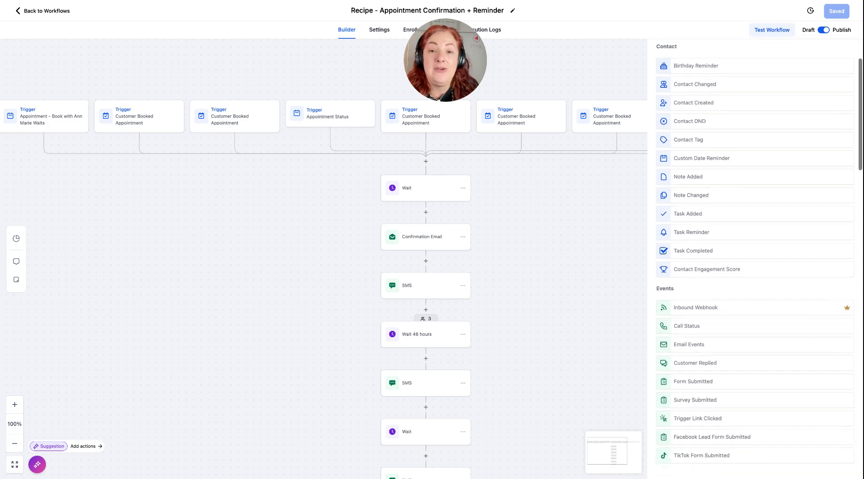
{"action": "scroll", "coordinate": [755, 254], "scroll_direction": "down", "scroll_amount": 3}
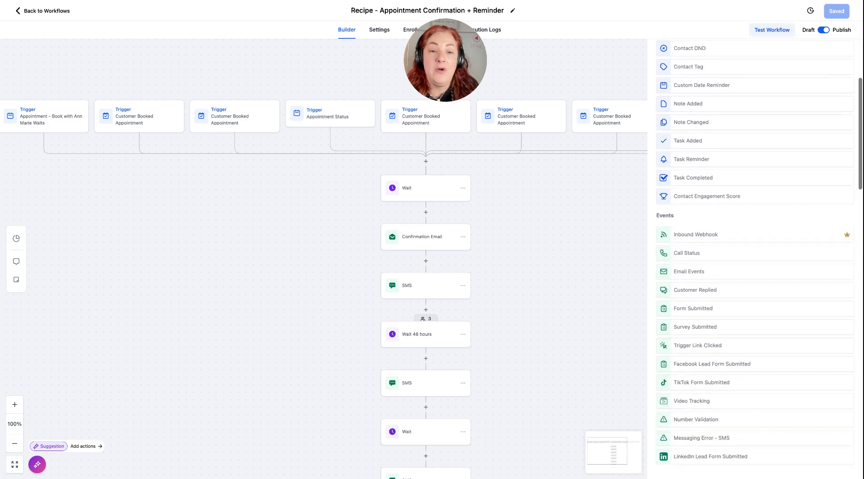
{"action": "scroll", "coordinate": [755, 254], "scroll_direction": "down", "scroll_amount": 1}
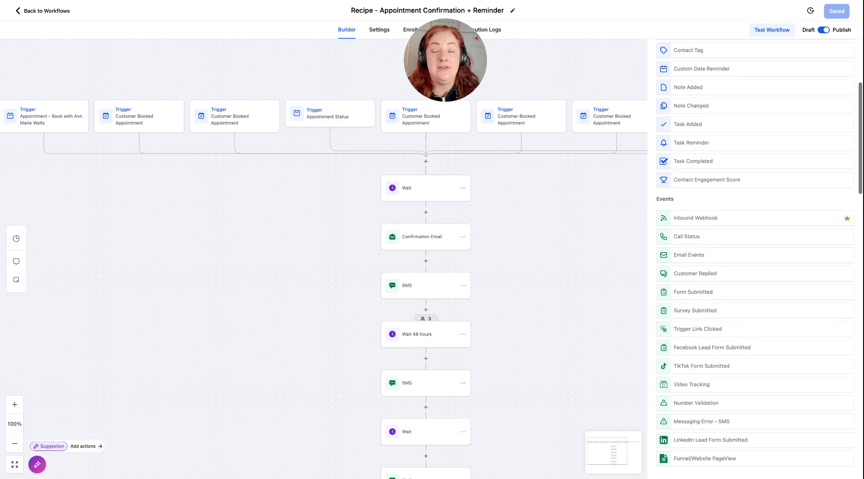
{"action": "scroll", "coordinate": [755, 253], "scroll_direction": "down", "scroll_amount": 1}
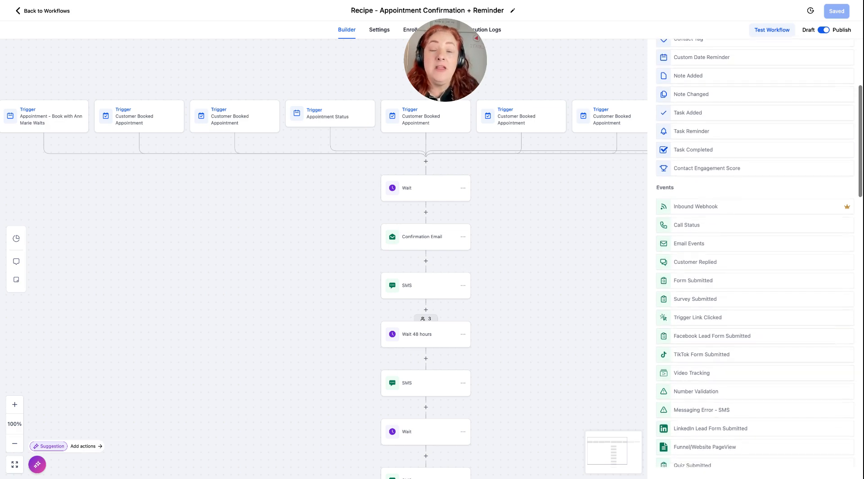
{"action": "scroll", "coordinate": [754, 254], "scroll_direction": "up", "scroll_amount": 1}
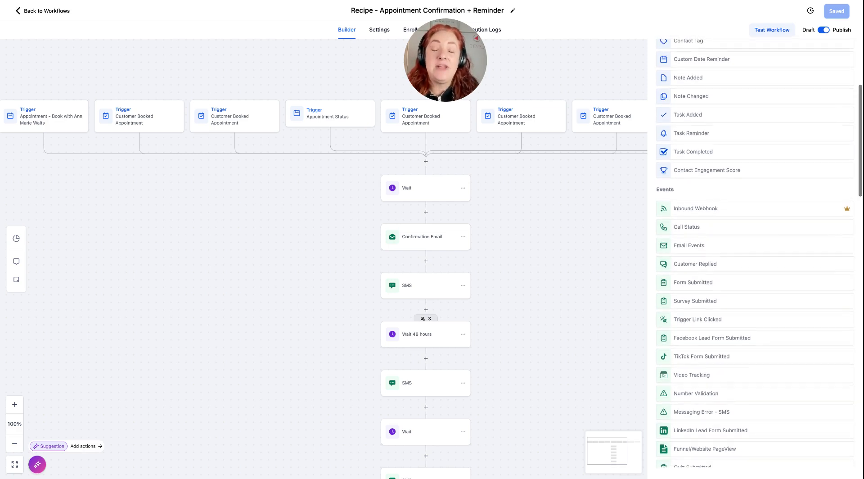
{"action": "scroll", "coordinate": [754, 254], "scroll_direction": "down", "scroll_amount": 1}
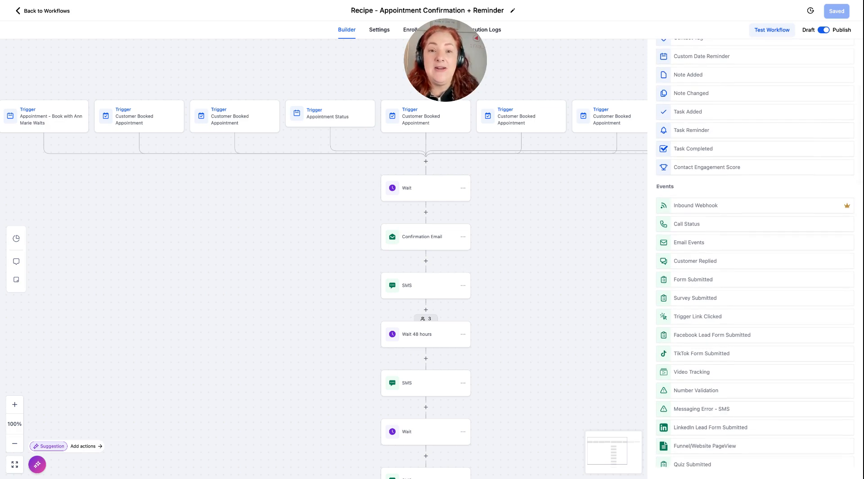
{"action": "scroll", "coordinate": [755, 254], "scroll_direction": "down", "scroll_amount": 3}
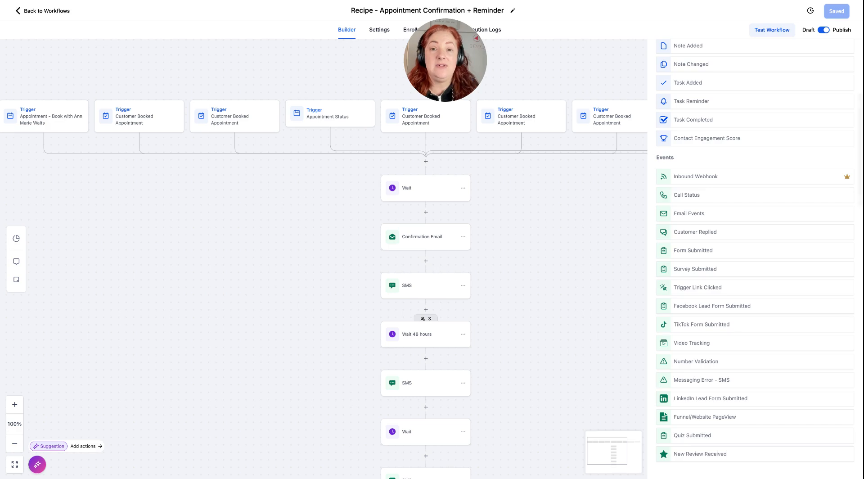
{"action": "scroll", "coordinate": [755, 253], "scroll_direction": "down", "scroll_amount": 5}
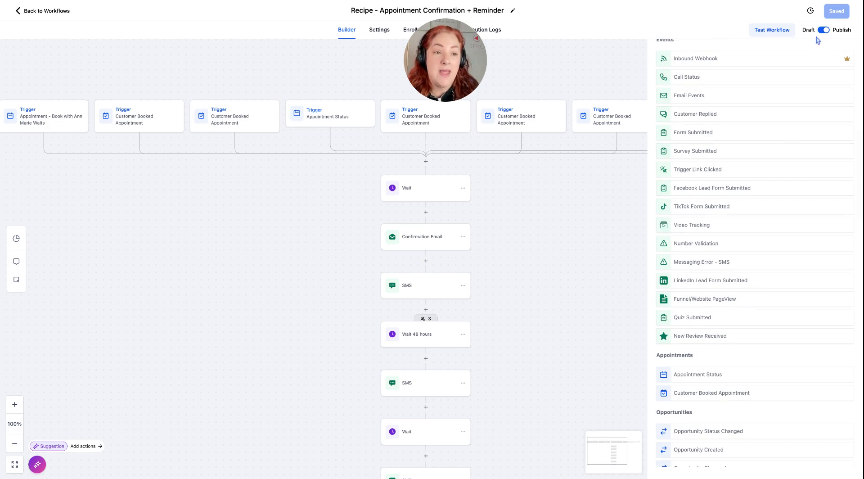
{"action": "scroll", "coordinate": [728, 78], "scroll_direction": "up", "scroll_amount": 3}
{"action": "scroll", "coordinate": [728, 78], "scroll_direction": "up", "scroll_amount": 5}
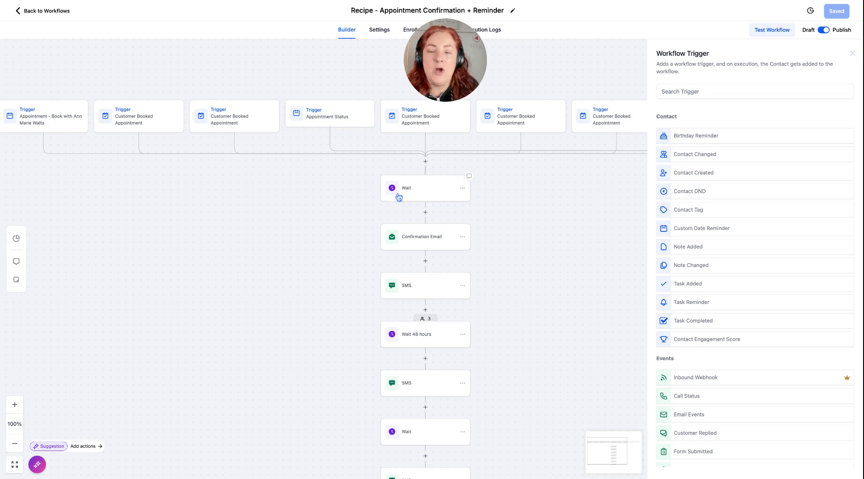
{"action": "scroll", "coordinate": [501, 308], "scroll_direction": "down", "scroll_amount": 2}
{"action": "scroll", "coordinate": [501, 307], "scroll_direction": "down", "scroll_amount": 5}
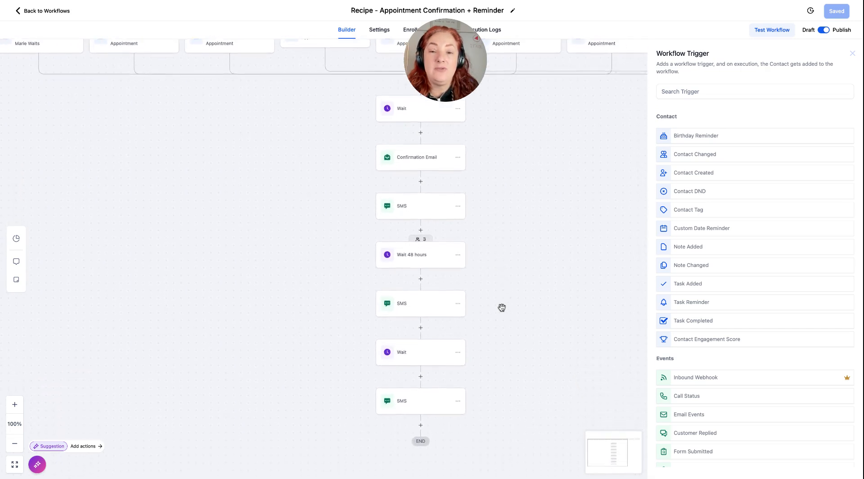
{"action": "scroll", "coordinate": [501, 308], "scroll_direction": "up", "scroll_amount": 8}
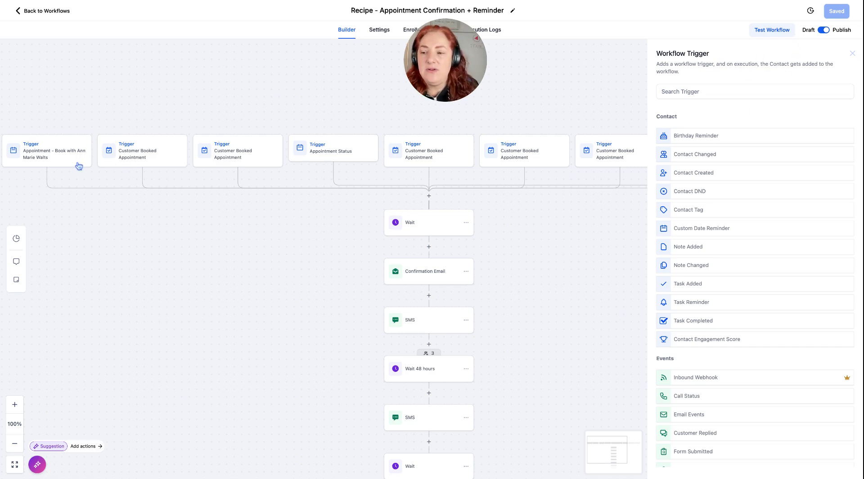
Inspect the filters of the second through sixth triggers, including the filter fields available for the second one.
{"action": "left_click", "coordinate": [130, 162]}
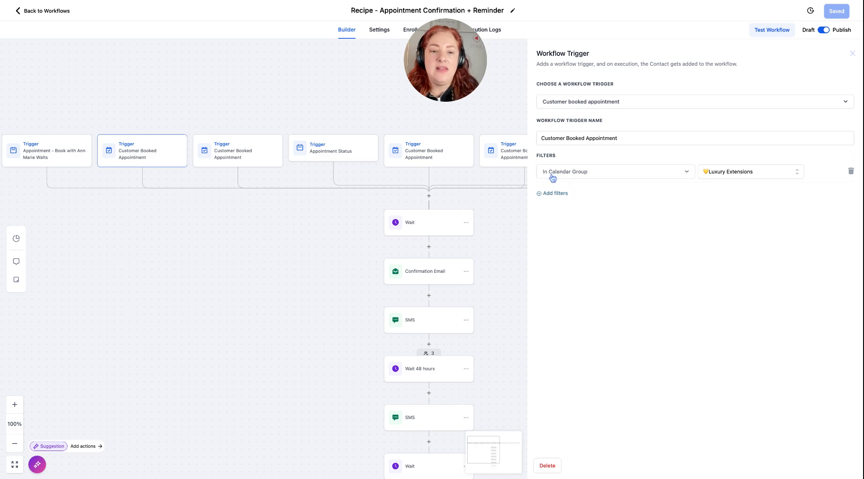
{"action": "left_click", "coordinate": [581, 178]}
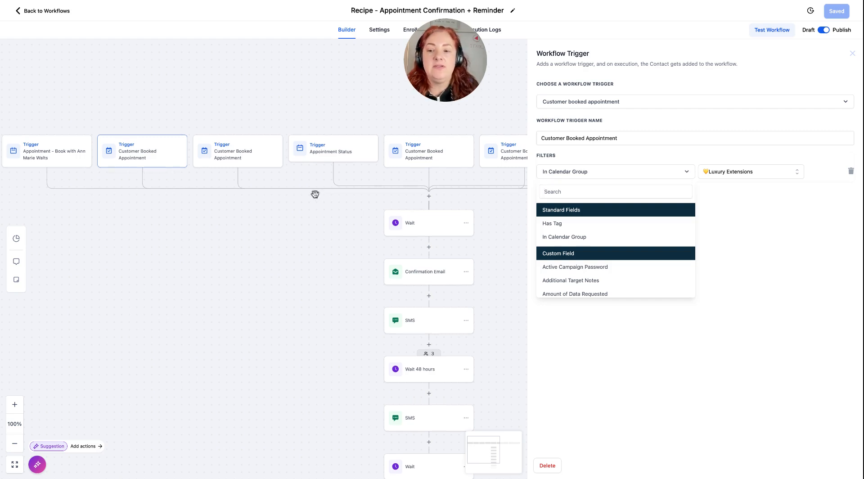
{"action": "left_click", "coordinate": [233, 150]}
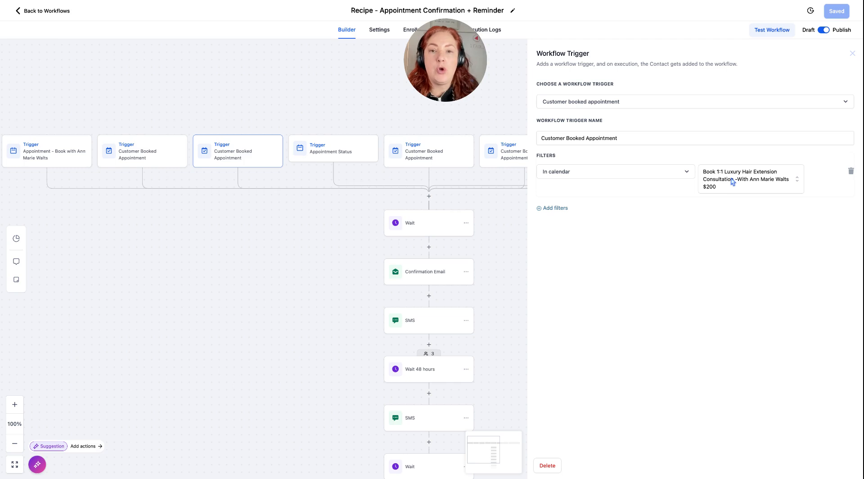
{"action": "left_click", "coordinate": [336, 156]}
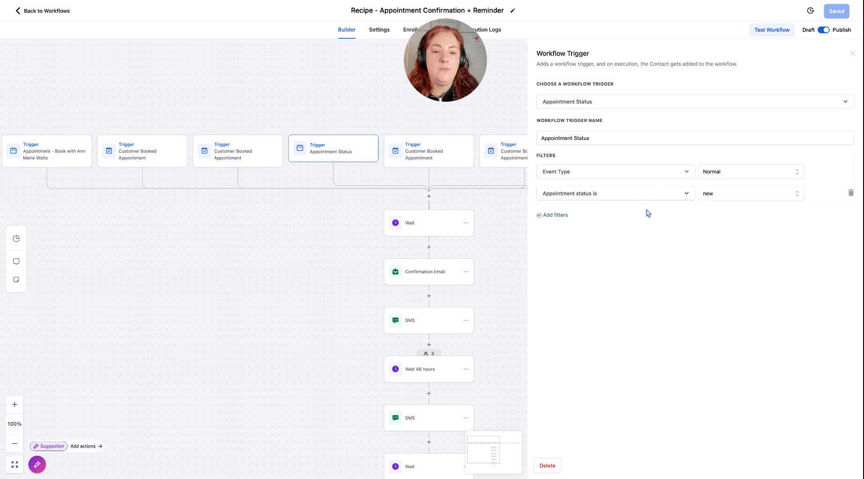
{"action": "left_click", "coordinate": [428, 158]}
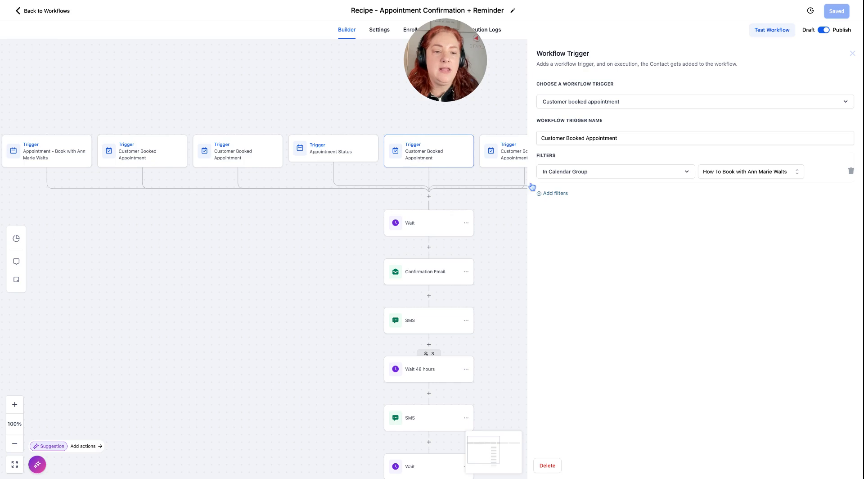
{"action": "left_click", "coordinate": [510, 161]}
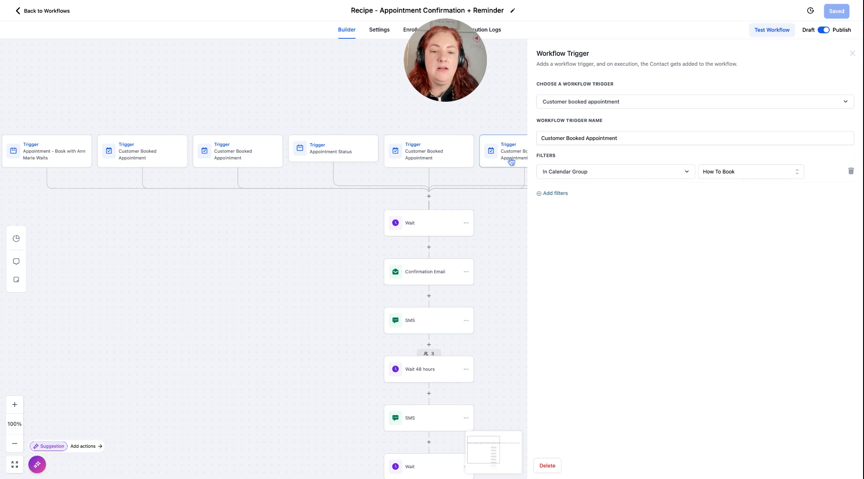
{"action": "left_click", "coordinate": [852, 54]}
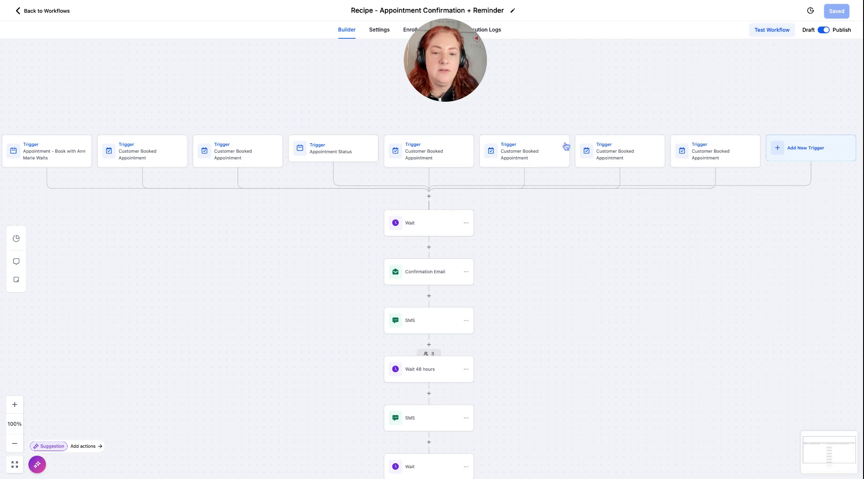
{"action": "left_click", "coordinate": [535, 155]}
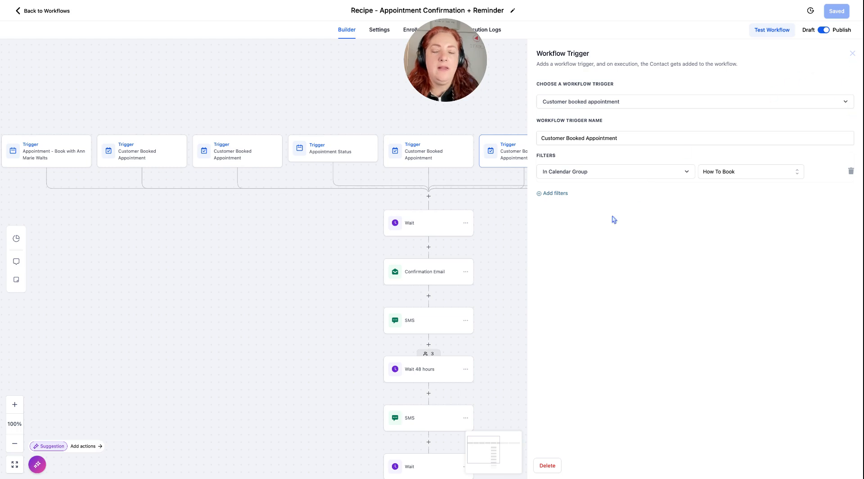
{"action": "left_click", "coordinate": [853, 54]}
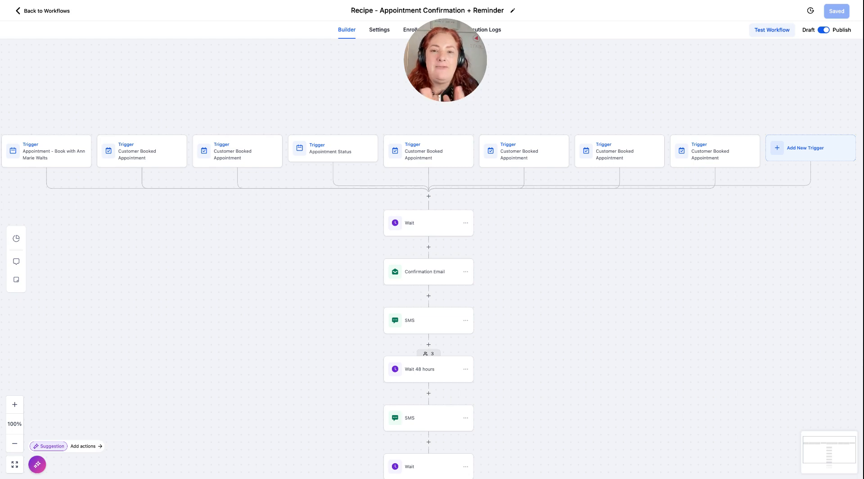
Inspect the last Customer Booked Appointment trigger's available filter fields and calendar group choices, leaving its settings as they are.
{"action": "scroll", "coordinate": [486, 236], "scroll_direction": "down", "scroll_amount": 1}
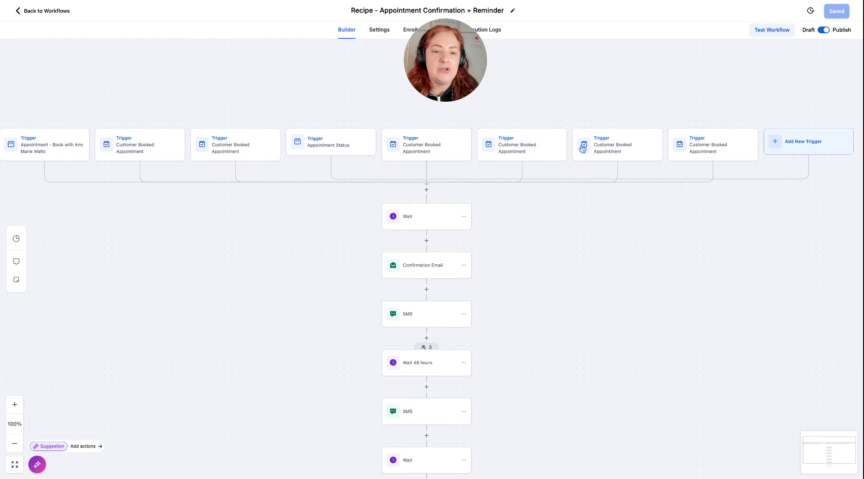
{"action": "left_click", "coordinate": [696, 151]}
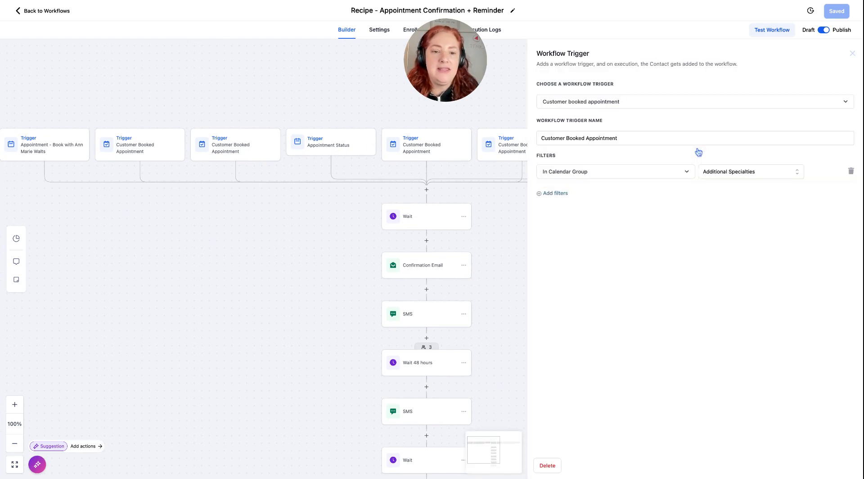
{"action": "left_click", "coordinate": [641, 173]}
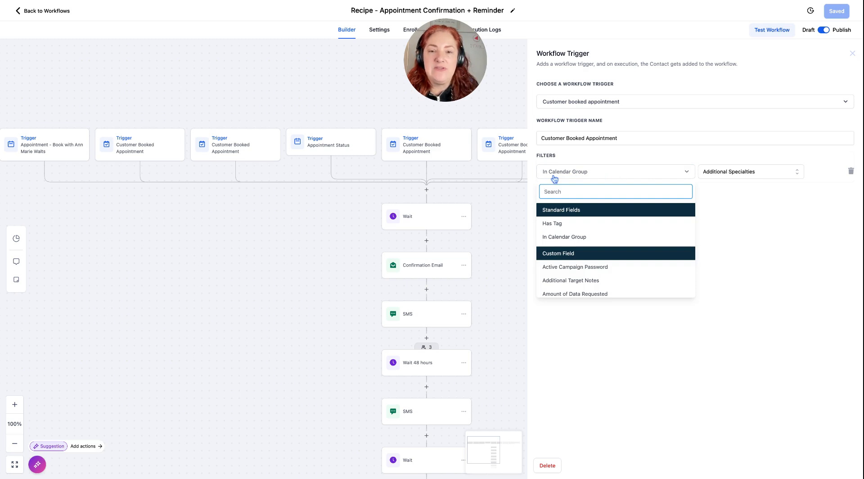
{"action": "left_click", "coordinate": [764, 173]}
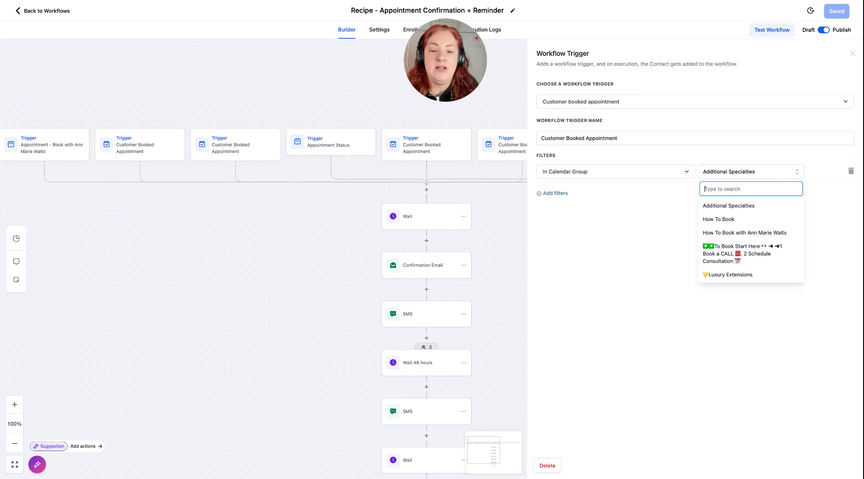
{"action": "left_click", "coordinate": [482, 212]}
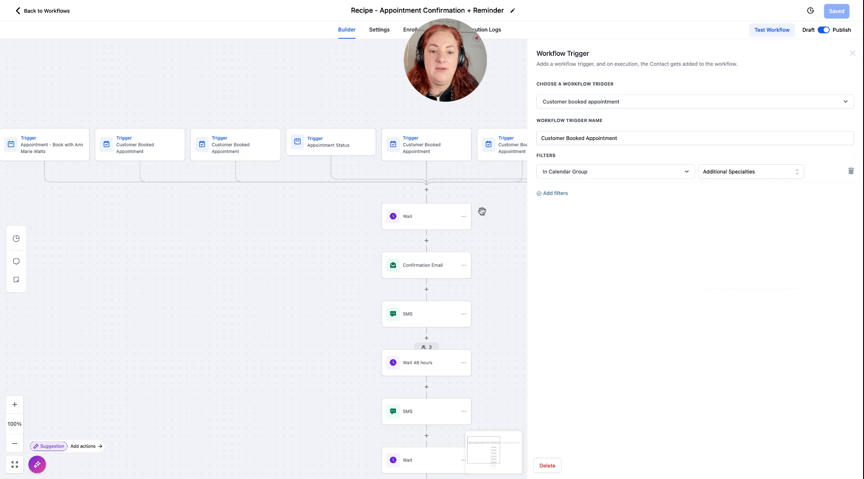
{"action": "left_click", "coordinate": [850, 55]}
Save the first Wait action with a time delay of 1 minute.
{"action": "left_click", "coordinate": [426, 229]}
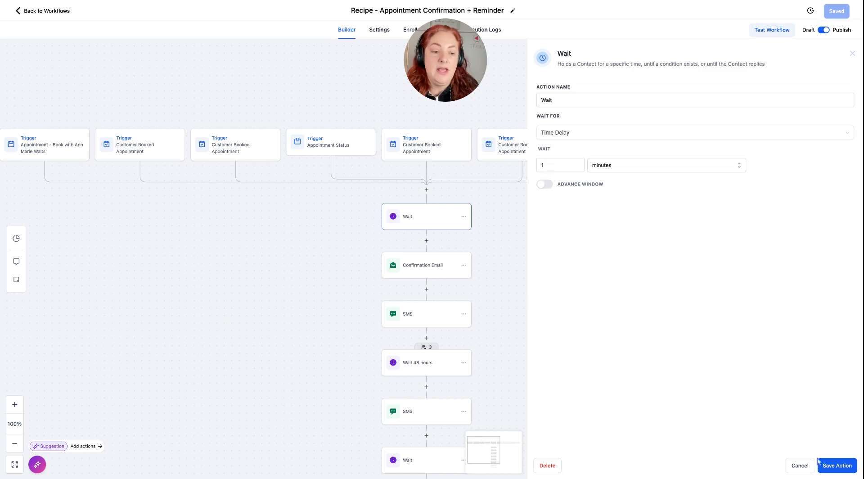
{"action": "left_click", "coordinate": [837, 466]}
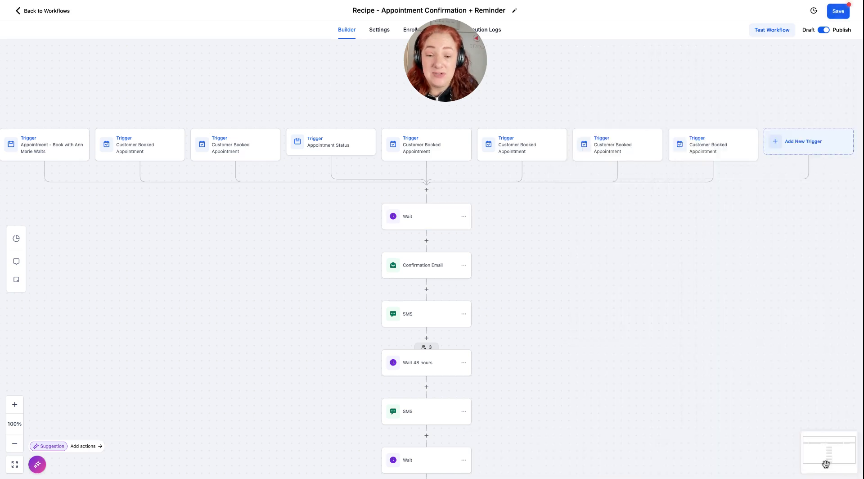
Search the available actions for "ema" at the insertion point between the first Wait and the Confirmation Email.
{"action": "scroll", "coordinate": [520, 350], "scroll_direction": "down", "scroll_amount": 3}
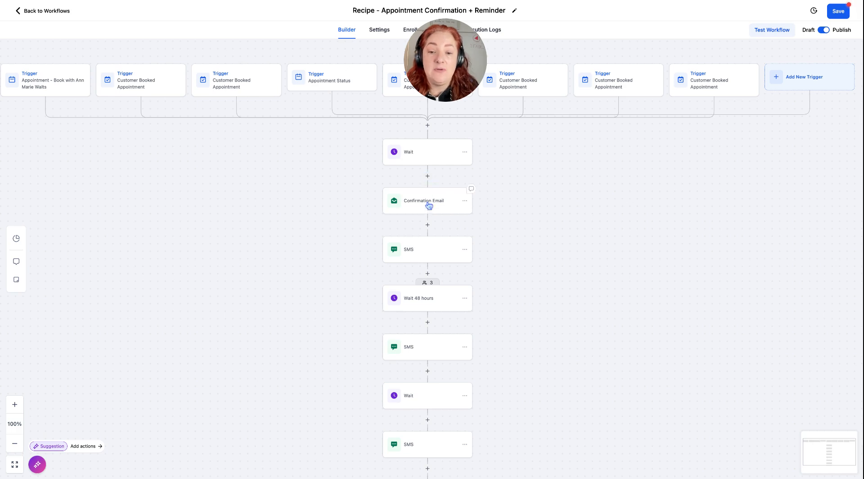
{"action": "left_click", "coordinate": [428, 177]}
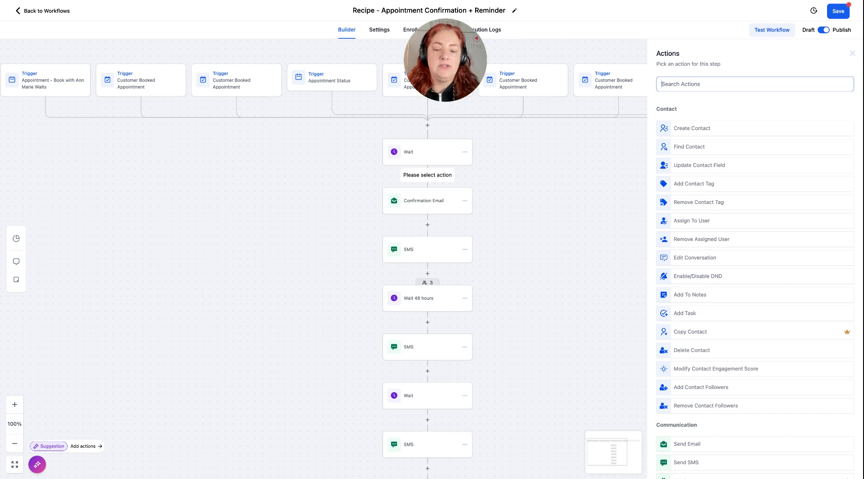
{"action": "type", "text": "ema"}
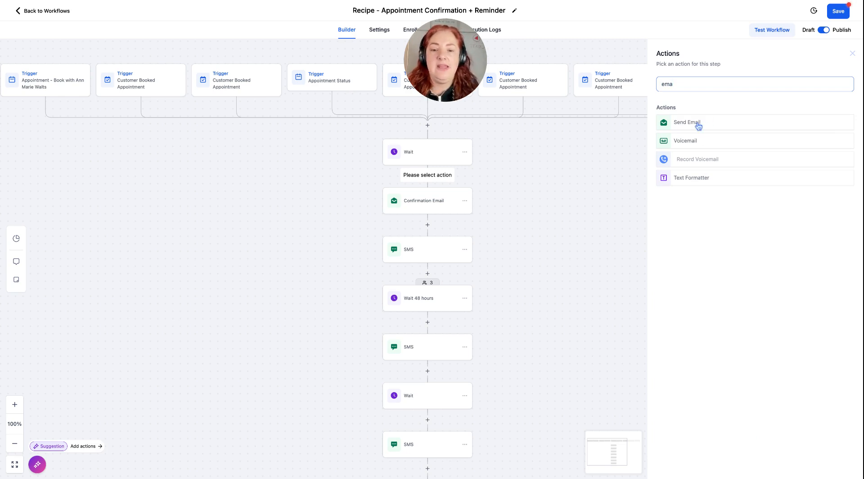
Review the Confirmation Email's sender, subject, message and test email options, and save the action as it is.
{"action": "left_click", "coordinate": [442, 208]}
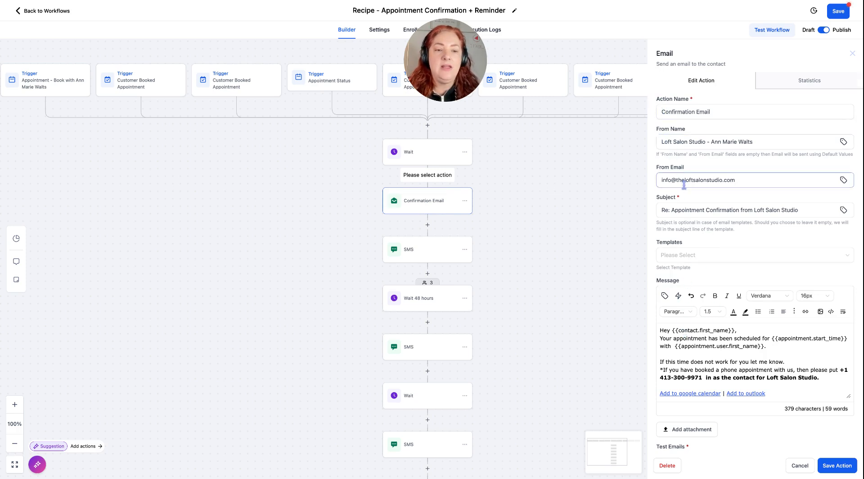
{"action": "scroll", "coordinate": [693, 244], "scroll_direction": "down", "scroll_amount": 1}
{"action": "scroll", "coordinate": [693, 244], "scroll_direction": "up", "scroll_amount": 1}
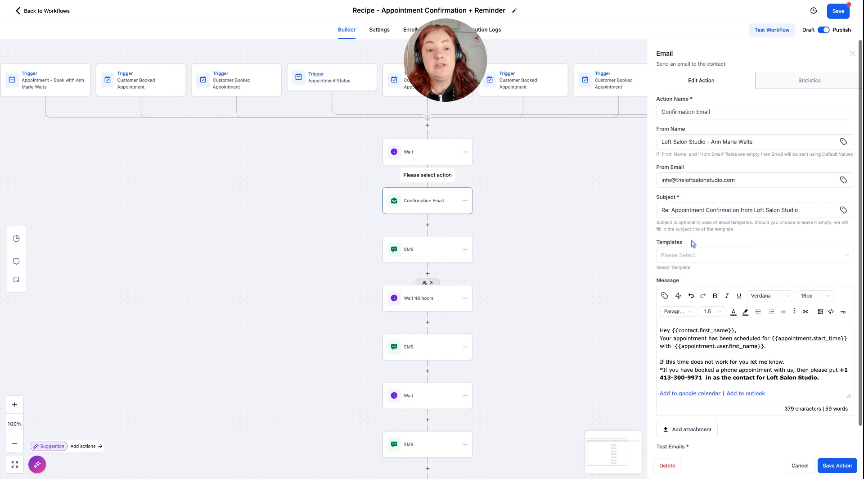
{"action": "scroll", "coordinate": [693, 243], "scroll_direction": "down", "scroll_amount": 3}
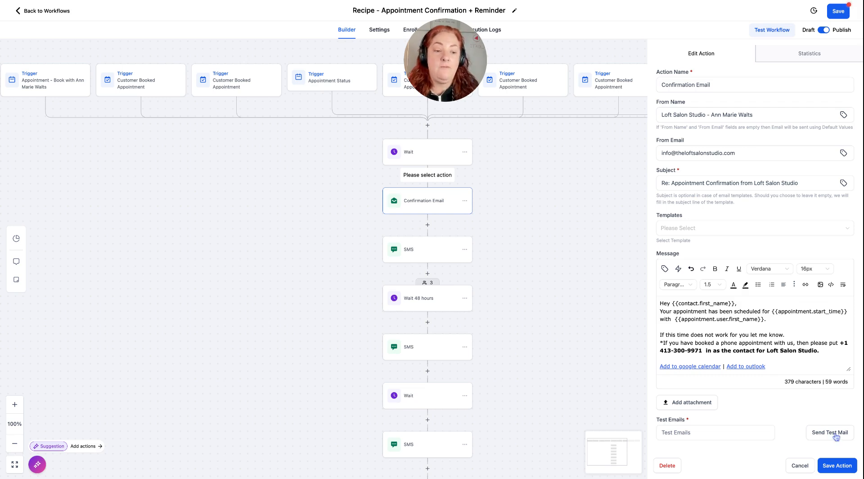
{"action": "left_click", "coordinate": [837, 465]}
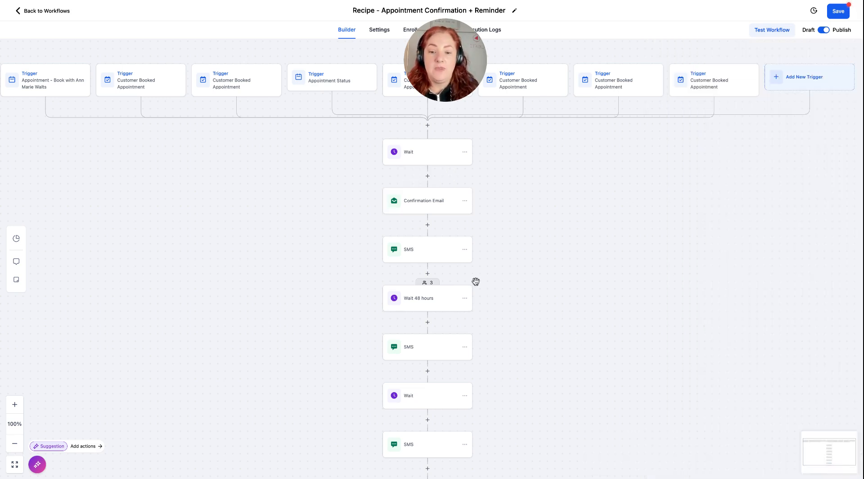
Review the settings of the SMS after the Confirmation Email and of the Wait 48 hours action, saving each as it is.
{"action": "scroll", "coordinate": [475, 282], "scroll_direction": "down", "scroll_amount": 2}
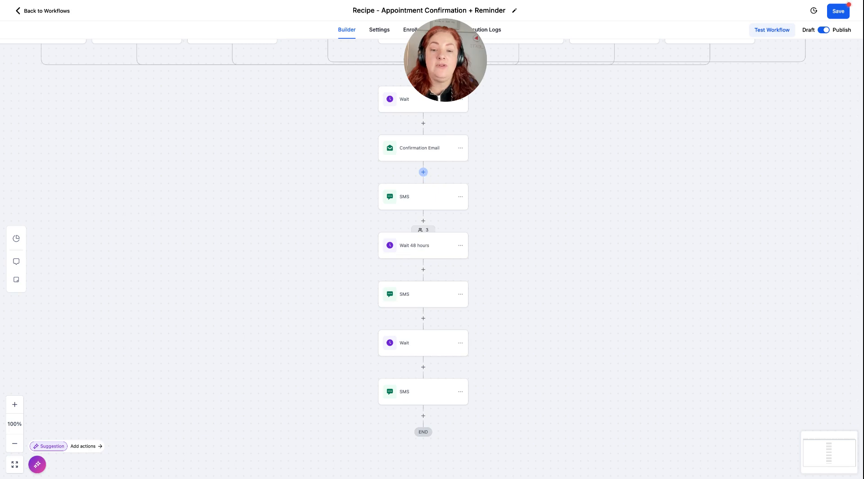
{"action": "left_click", "coordinate": [417, 199]}
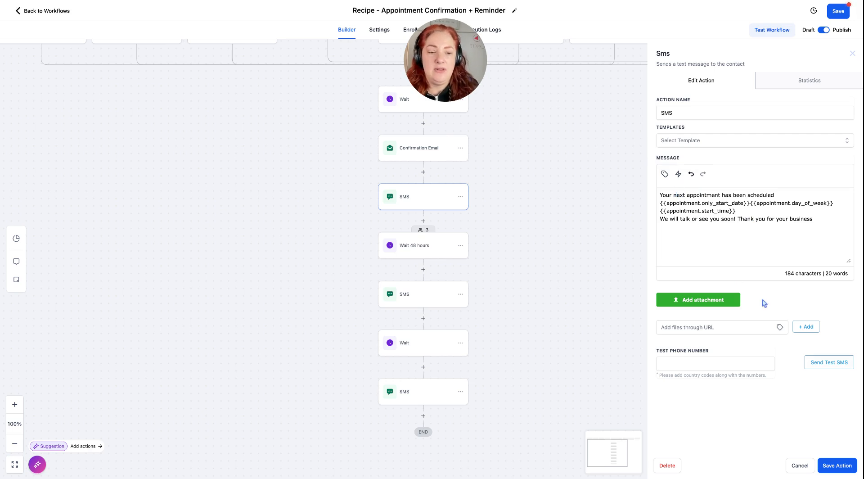
{"action": "left_click", "coordinate": [827, 467]}
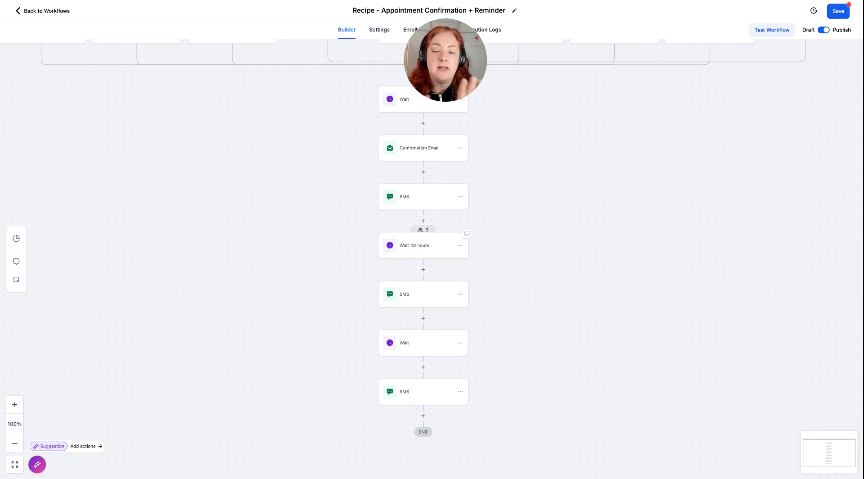
{"action": "left_click", "coordinate": [423, 252]}
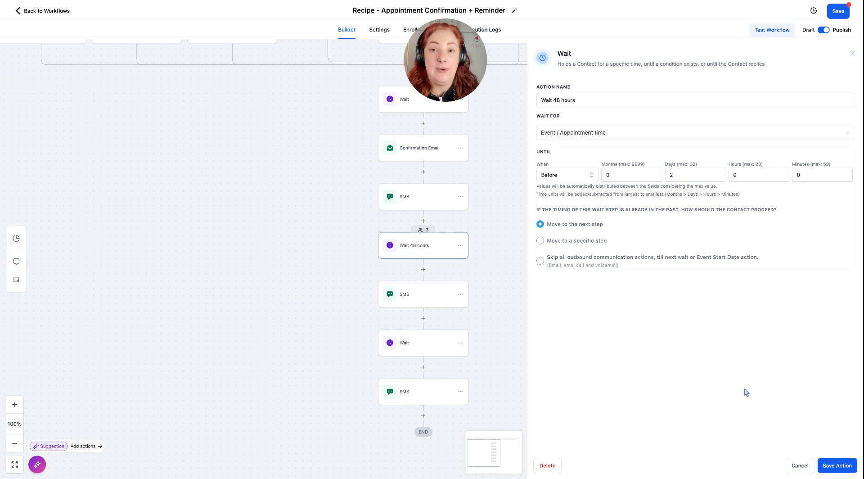
{"action": "left_click", "coordinate": [837, 466]}
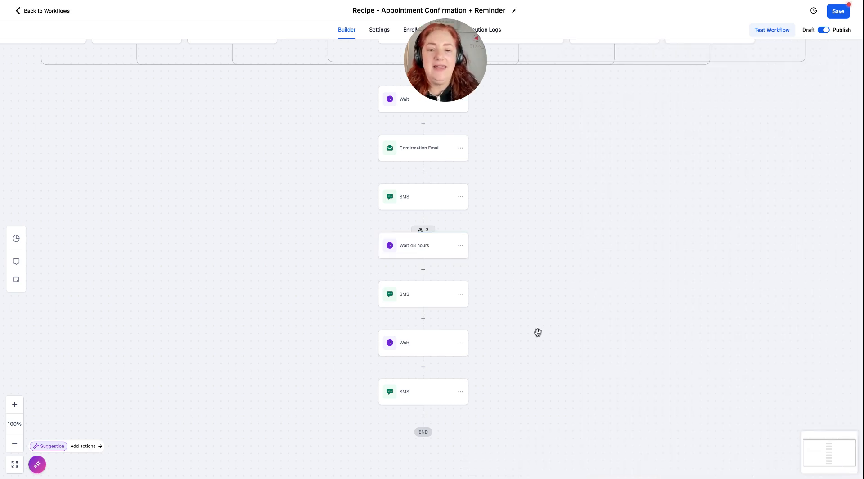
Review the reminder message in the SMS after Wait 48 hours, and save the action as it is.
{"action": "scroll", "coordinate": [519, 349], "scroll_direction": "down", "scroll_amount": 5}
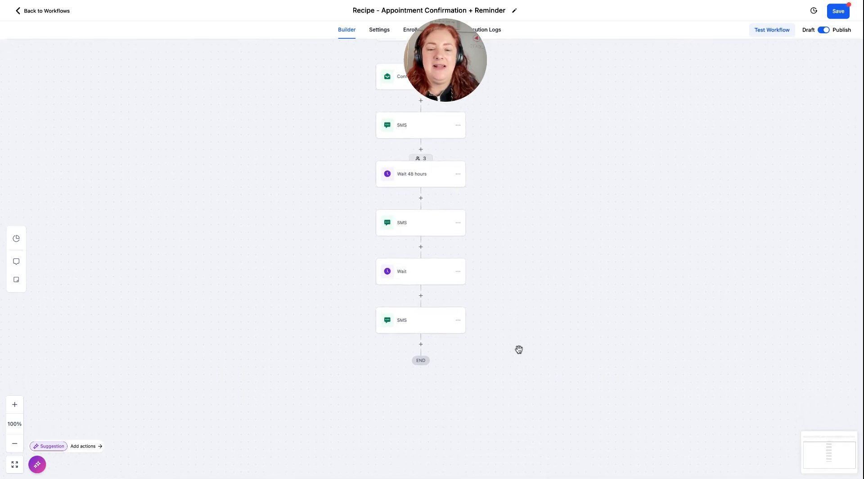
{"action": "scroll", "coordinate": [505, 284], "scroll_direction": "down", "scroll_amount": 2}
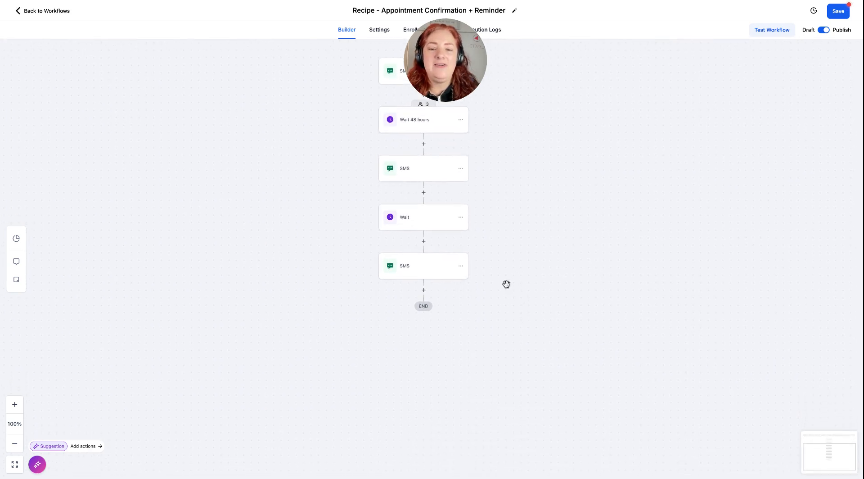
{"action": "left_click", "coordinate": [410, 174]}
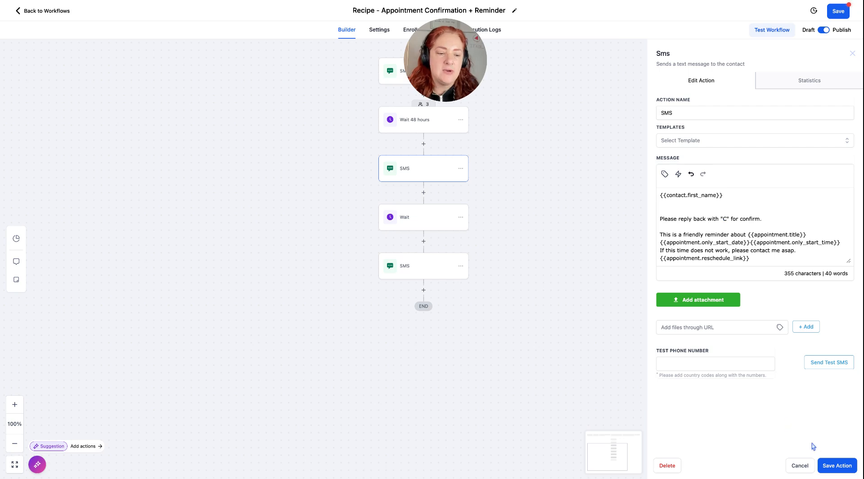
{"action": "left_click", "coordinate": [829, 464]}
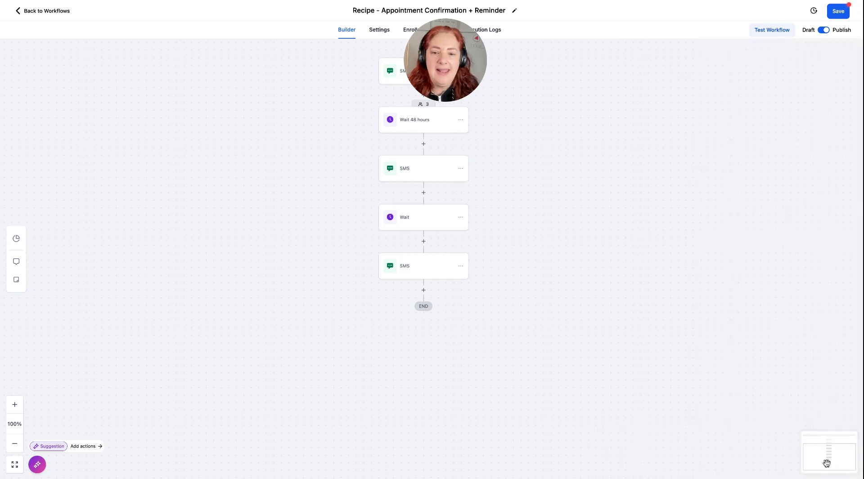
Set the time delay of the Wait before the final SMS to 24 hours, and save the workflow.
{"action": "left_click", "coordinate": [421, 227]}
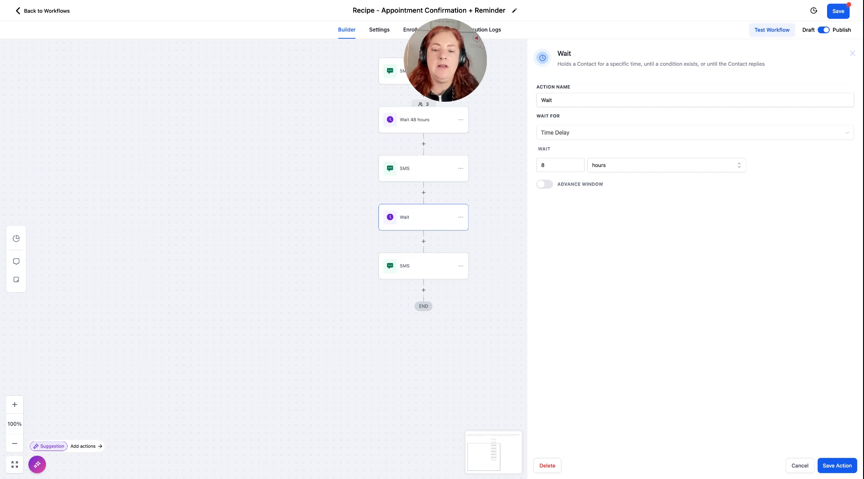
{"action": "left_click", "coordinate": [407, 273]}
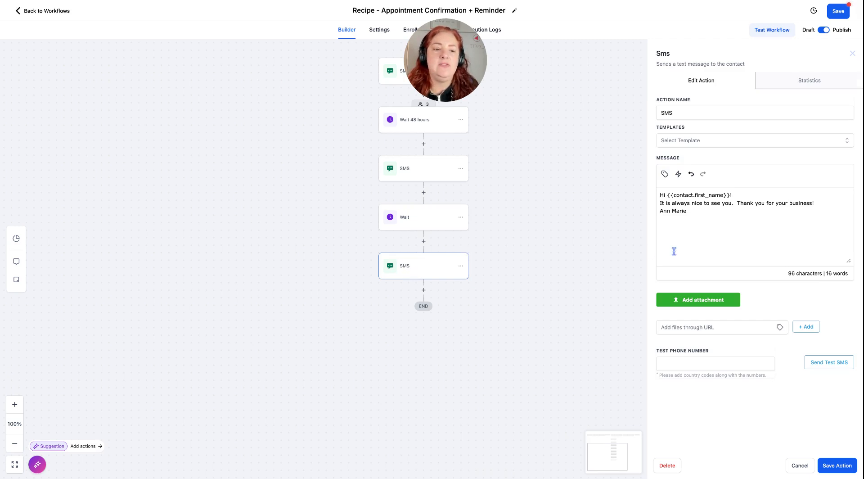
{"action": "left_click", "coordinate": [421, 225]}
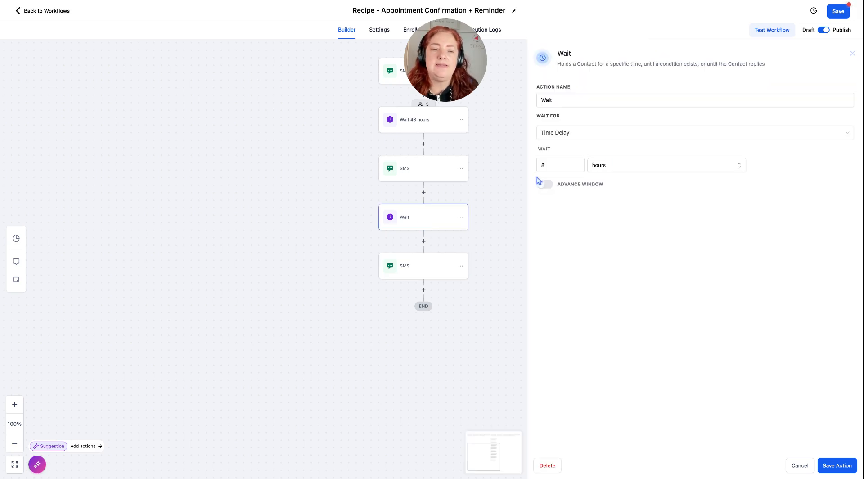
{"action": "double_click", "coordinate": [553, 166]}
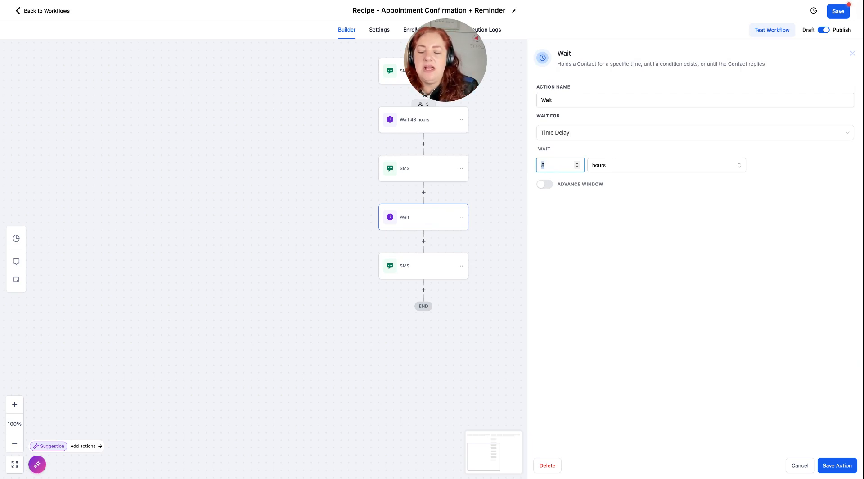
{"action": "type", "text": "24"}
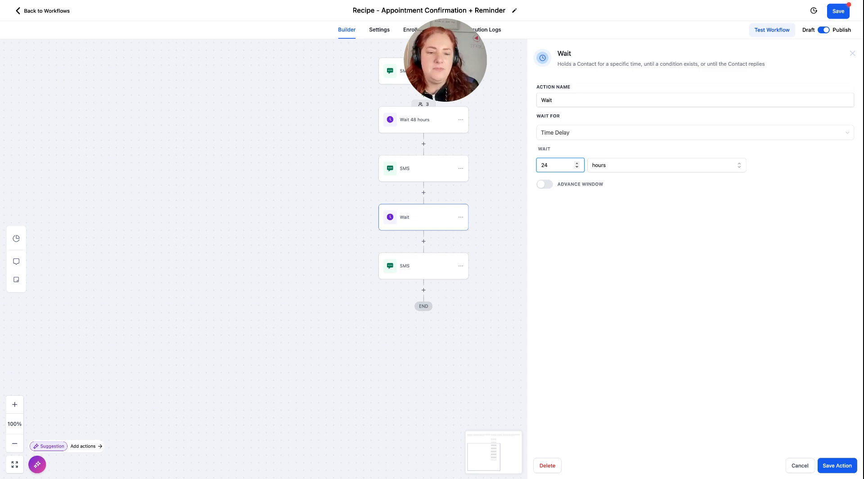
{"action": "left_click", "coordinate": [828, 467]}
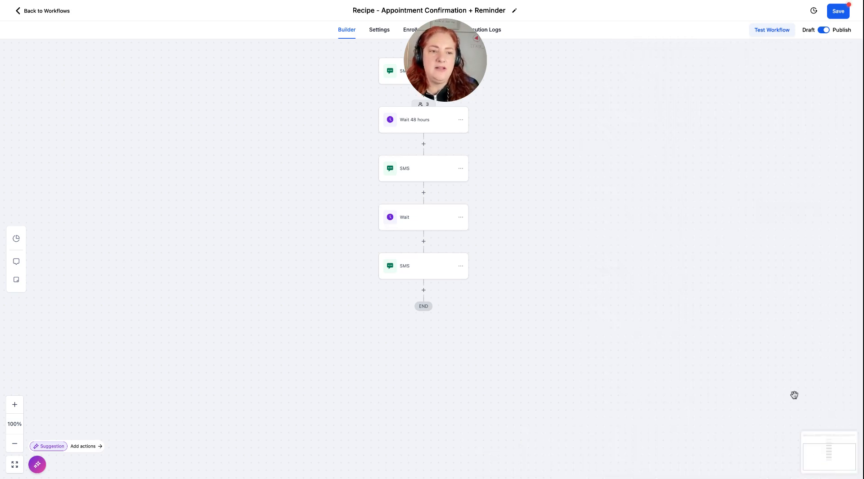
{"action": "left_click", "coordinate": [837, 14]}
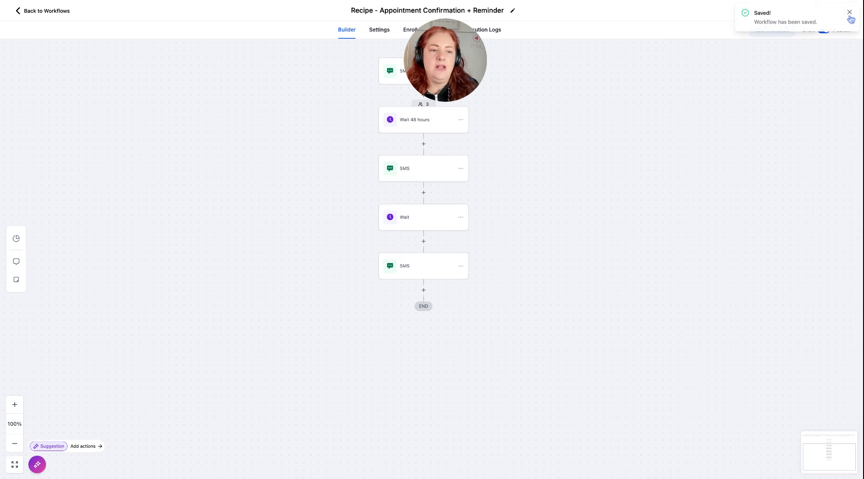
{"action": "left_click", "coordinate": [849, 13]}
Switch the workflow to Draft and save it.
{"action": "left_click", "coordinate": [822, 31]}
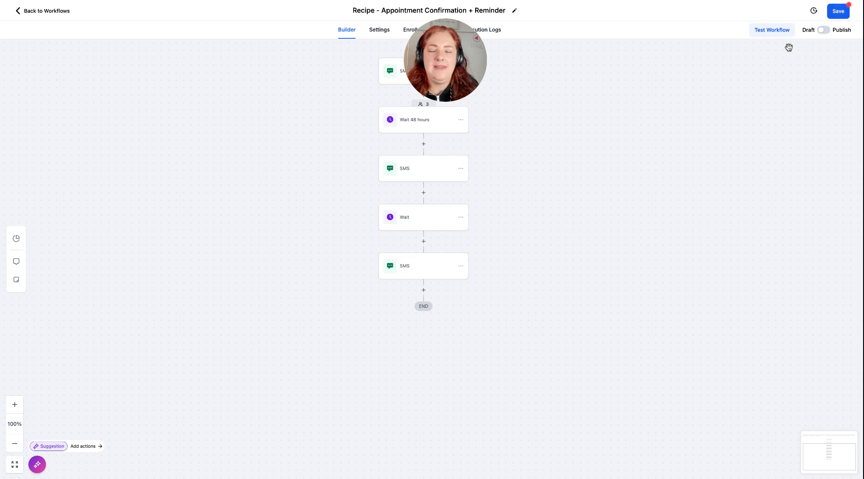
{"action": "left_click", "coordinate": [840, 15]}
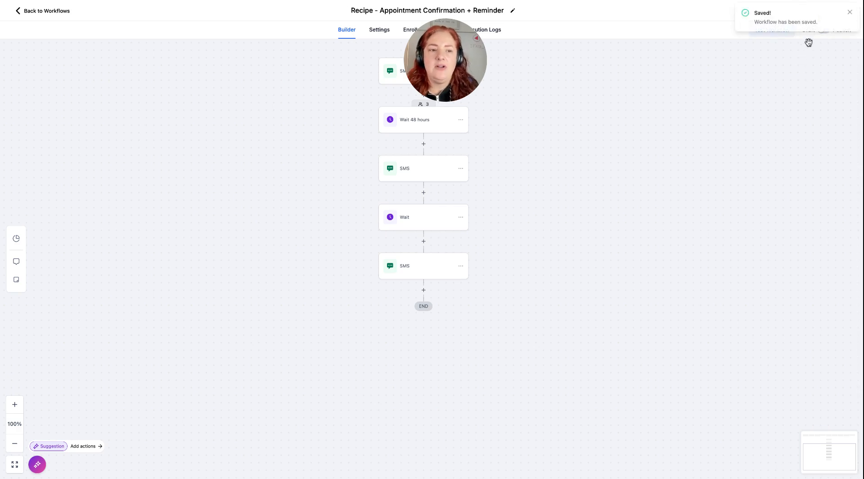
{"action": "left_click", "coordinate": [851, 13]}
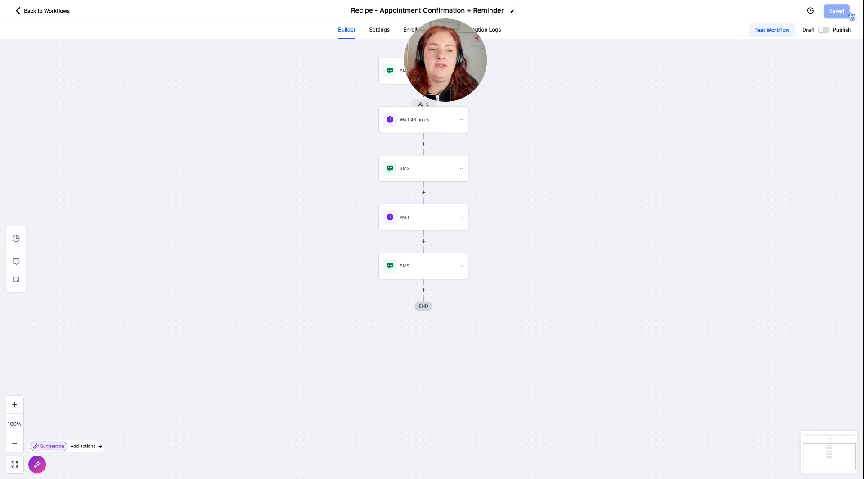
Set the workflow's status to Publish and save it.
{"action": "left_click", "coordinate": [823, 32]}
{"action": "left_click", "coordinate": [836, 13]}
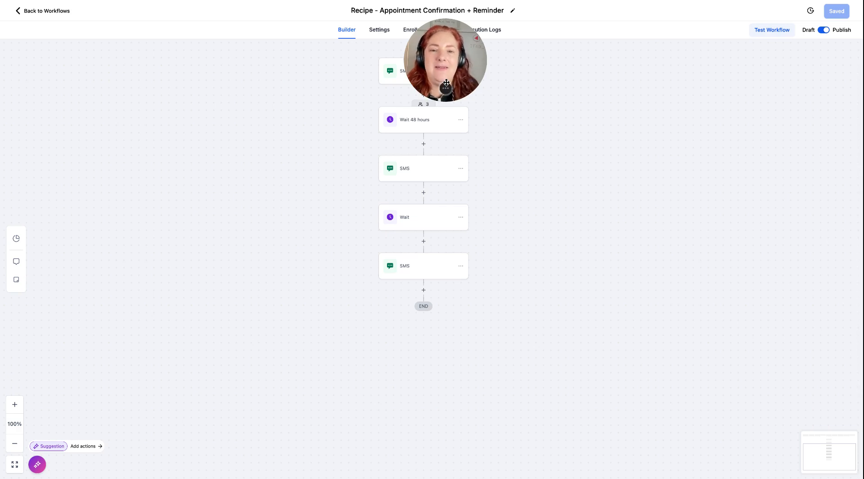
{"action": "left_click_drag", "start_coordinate": [447, 83], "coordinate": [425, 74]}
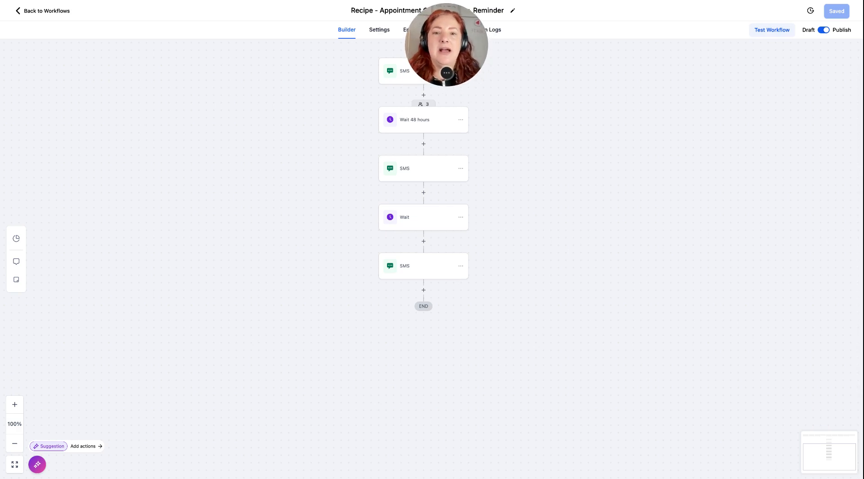